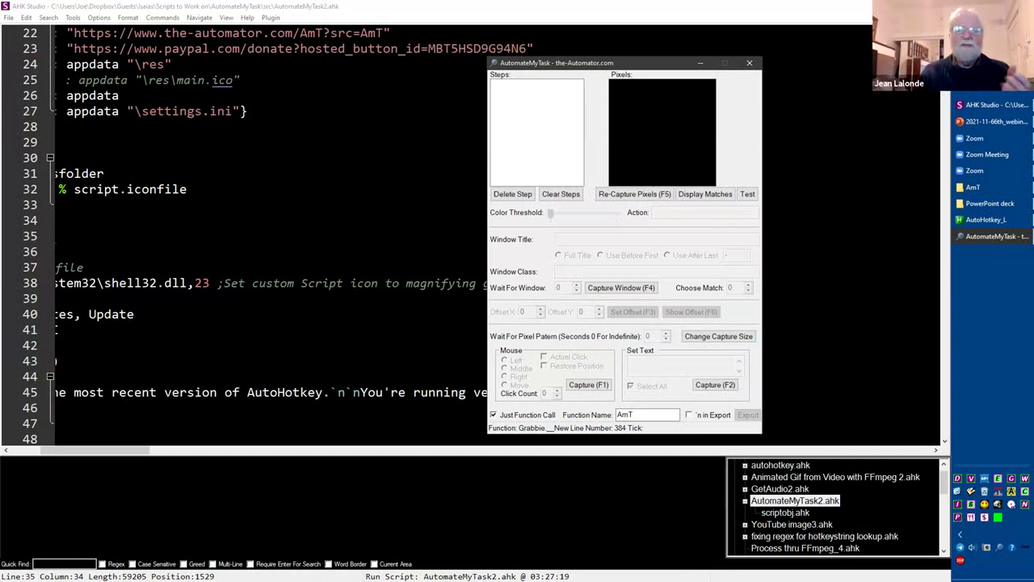
Open the Windows display settings and set the size of text, apps and other items to 175%.
left_click(826, 191)
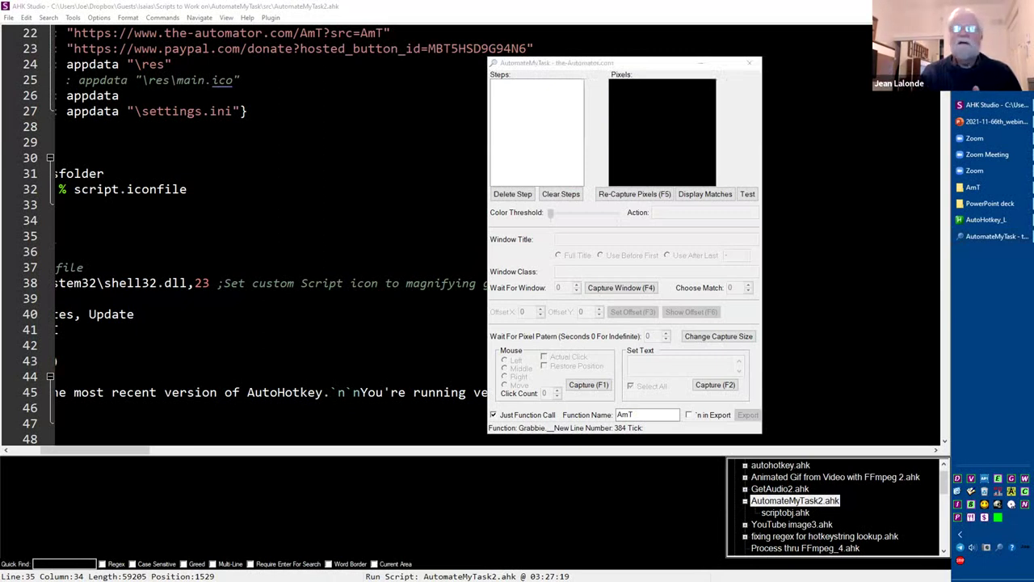
left_click(339, 208)
scroll(348, 237, "down", 5)
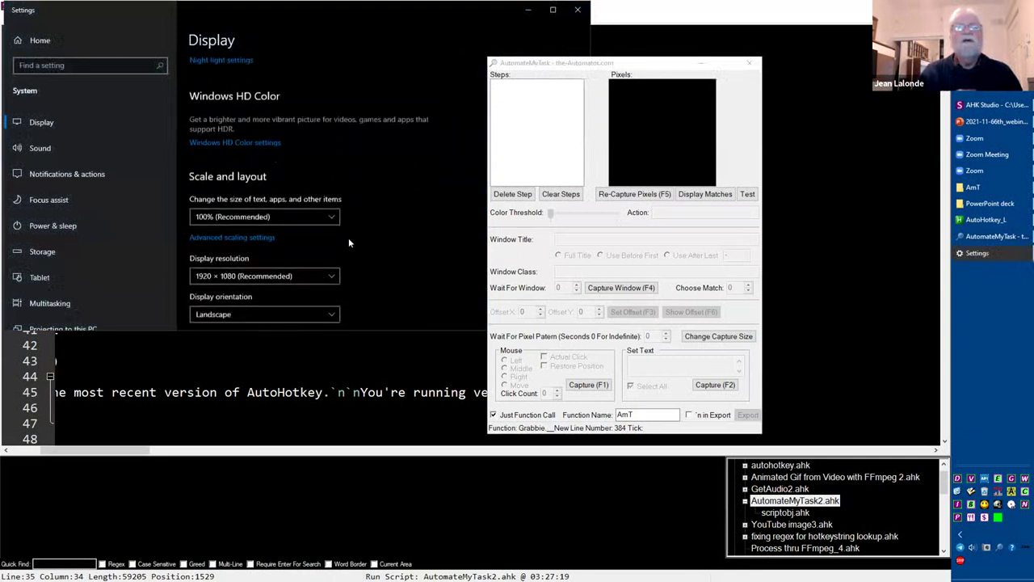
scroll(316, 258, "down", 1)
left_click(268, 113)
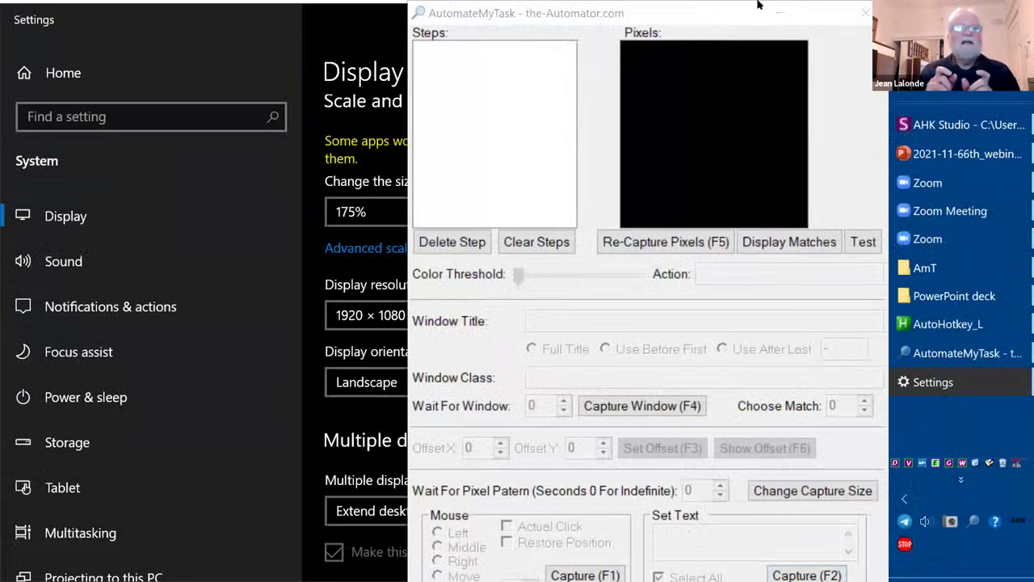
Move the AutomateMyTask window out of the way, minimize it and set the display scaling to 100%.
left_click_drag(680, 21, 522, 23)
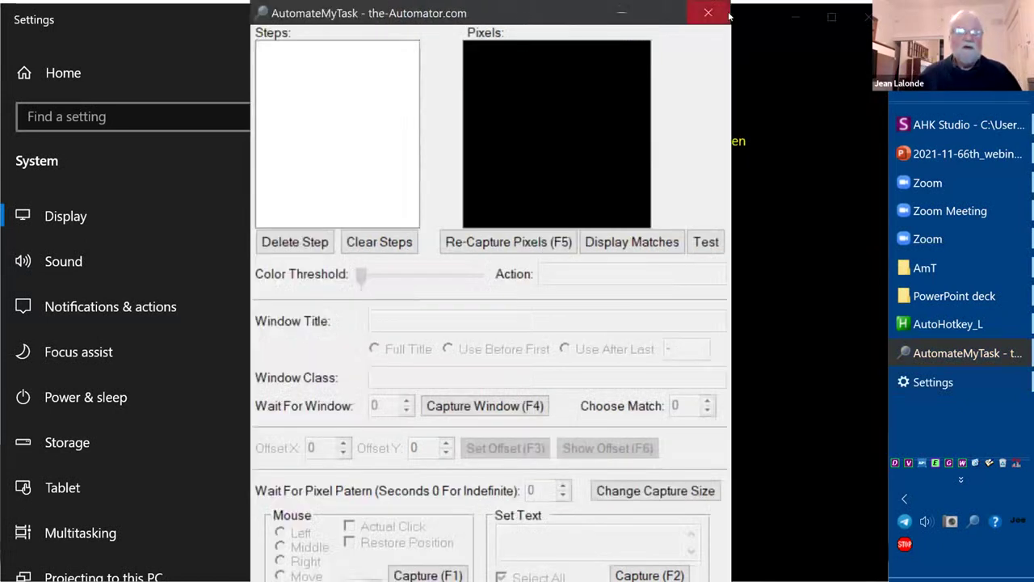
left_click(617, 9)
left_click(424, 214)
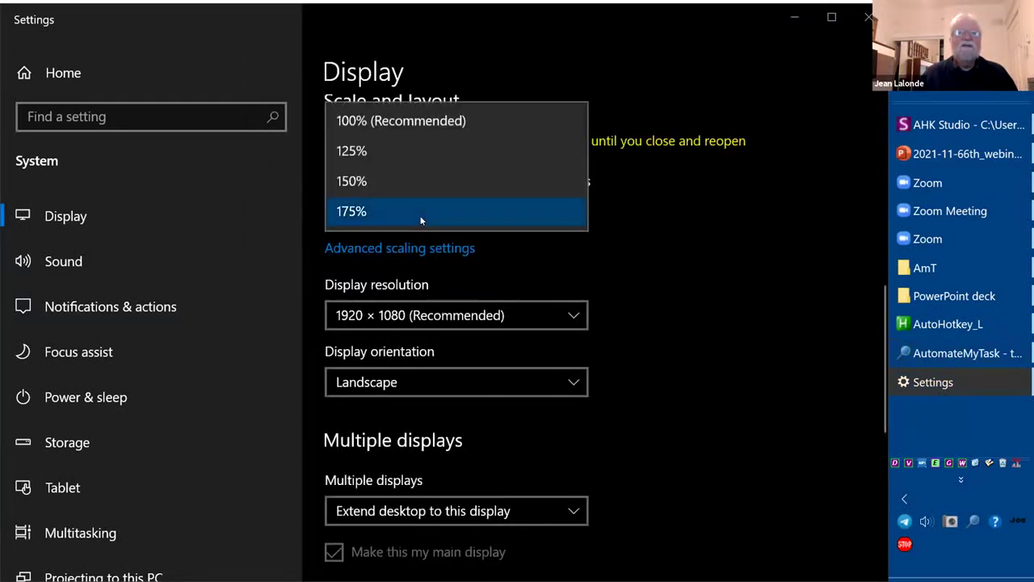
left_click(402, 121)
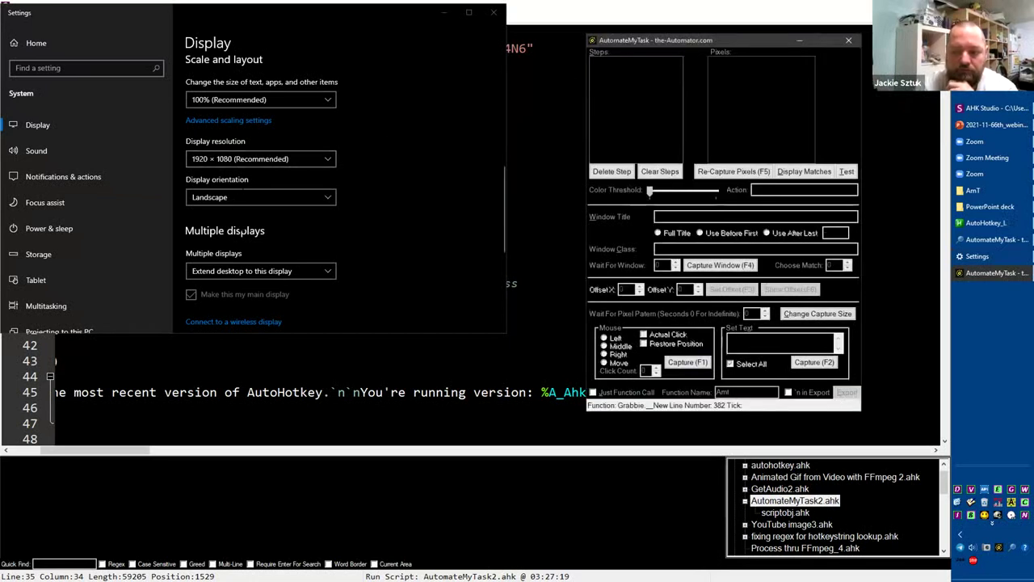
Set the display scaling under Scale and layout to 175% while the dark AutomateMyTask window is open.
left_click(247, 271)
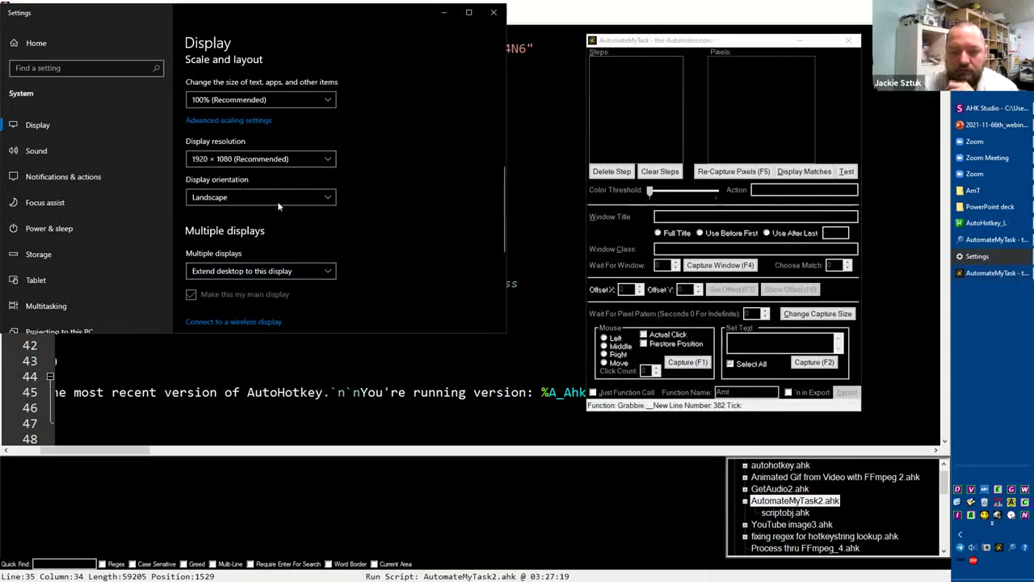
scroll(382, 214, "down", 2)
scroll(382, 215, "up", 3)
scroll(339, 194, "up", 5)
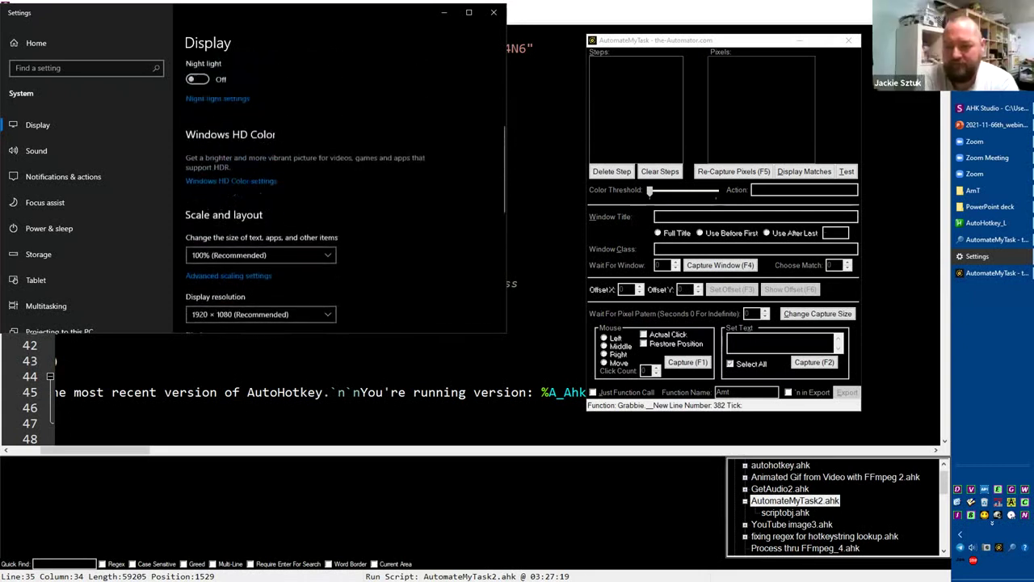
scroll(340, 194, "down", 4)
scroll(282, 202, "down", 1)
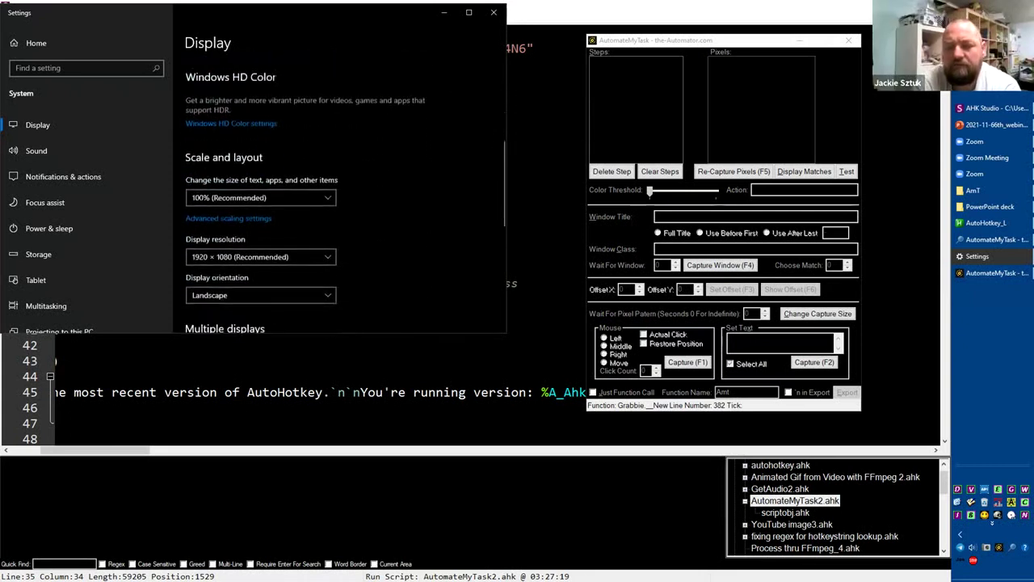
left_click(286, 197)
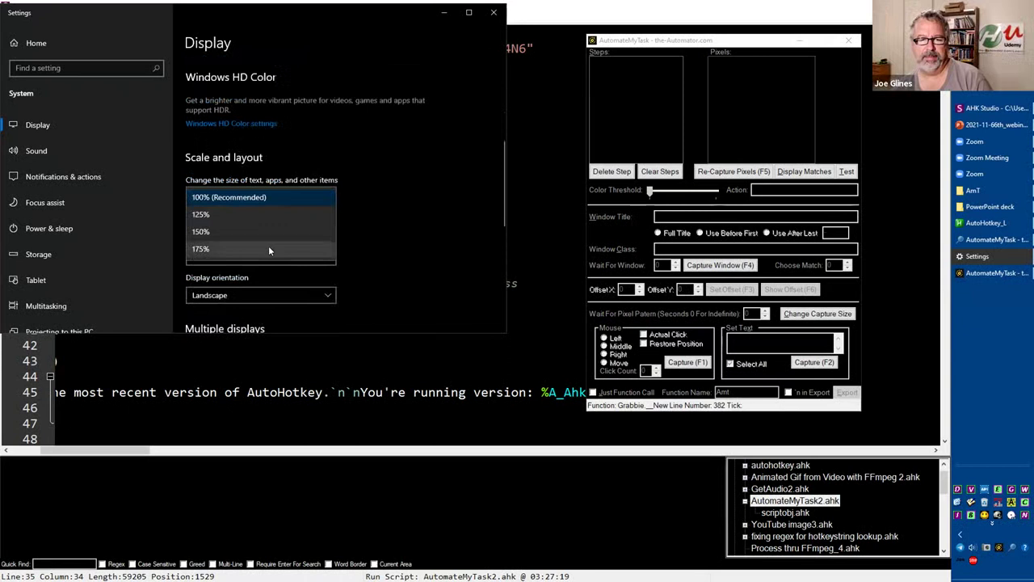
left_click(200, 249)
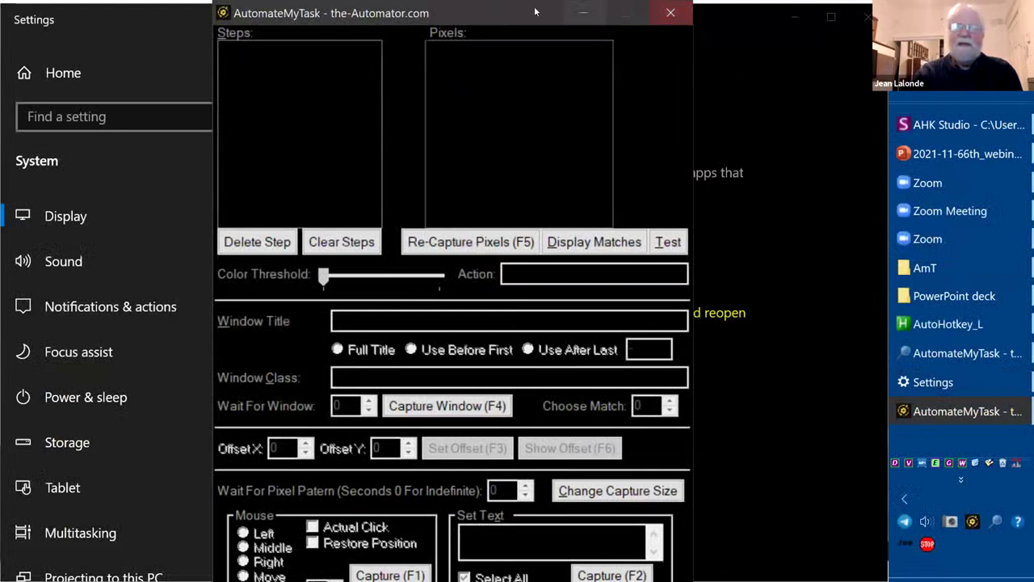
Switch to AHK Studio and run the AutomateMyTask2.ahk script again.
left_click(982, 428)
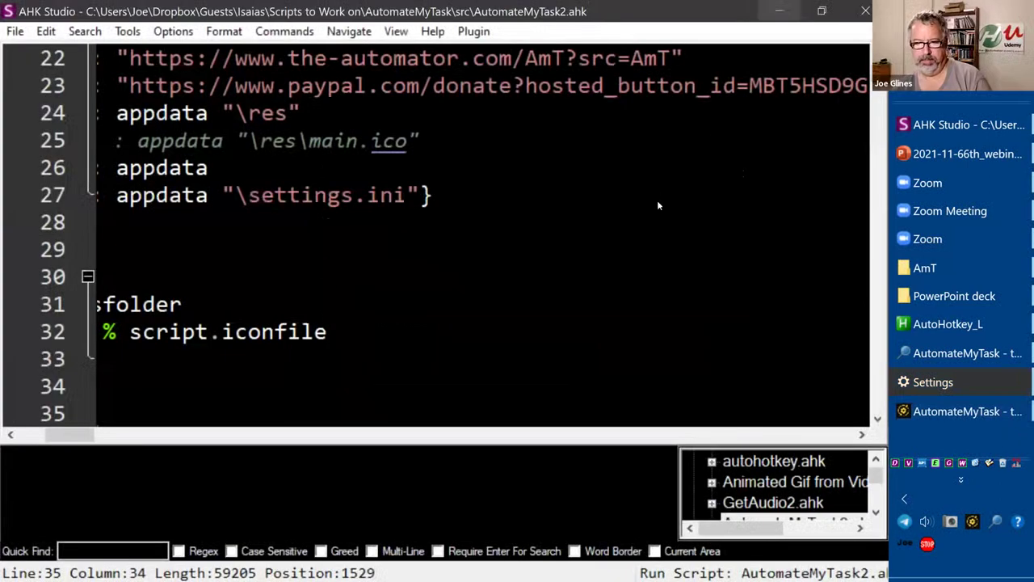
left_click(658, 204)
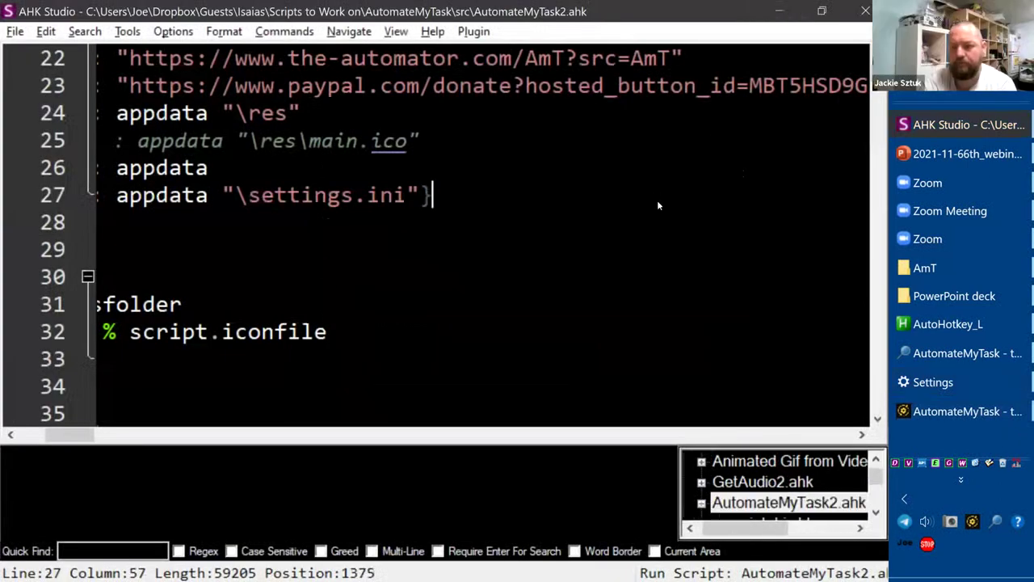
key("F5")
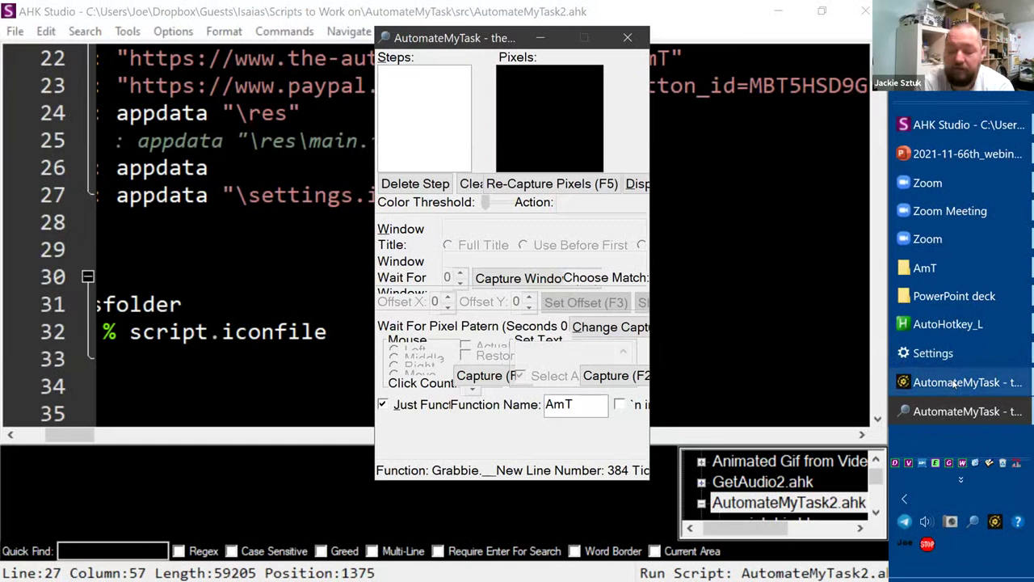
Arrange the dark and the light AutomateMyTask windows side by side for comparison.
left_click(661, 30)
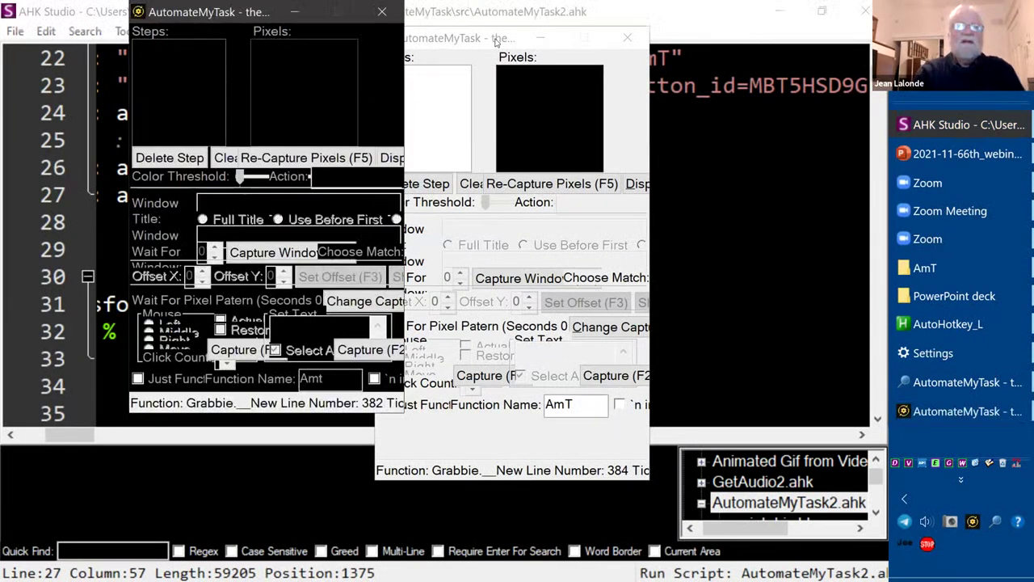
left_click(499, 39)
left_click_drag(499, 39, 596, 12)
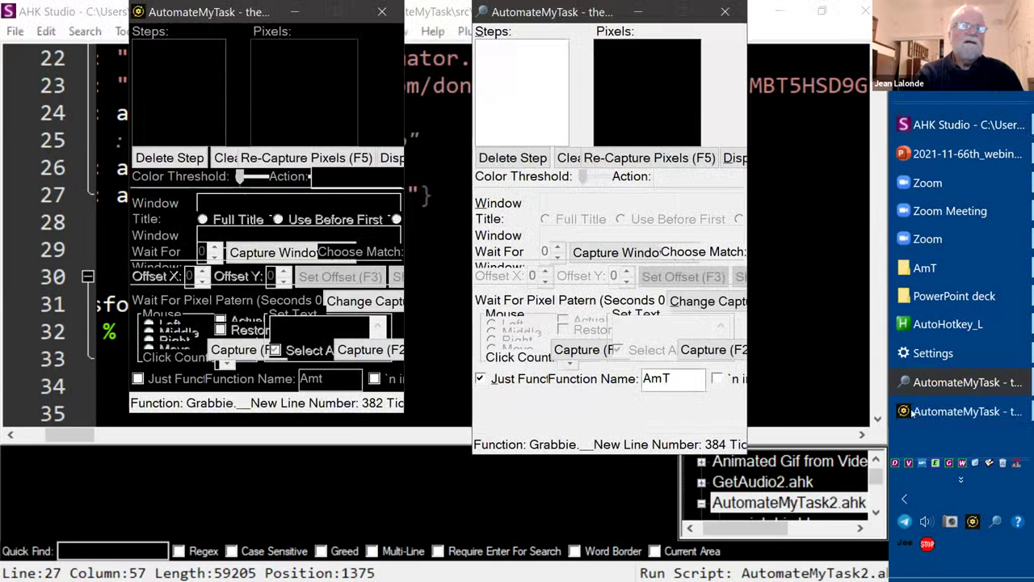
Set the Windows display scaling to 125% and bring the dark AutomateMyTask window to the front.
left_click(963, 359)
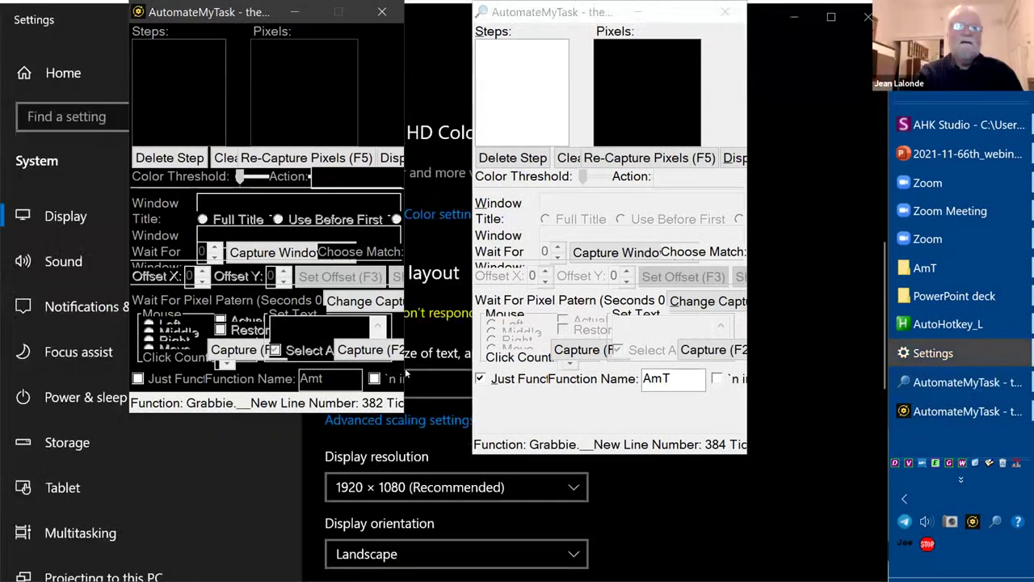
left_click(437, 383)
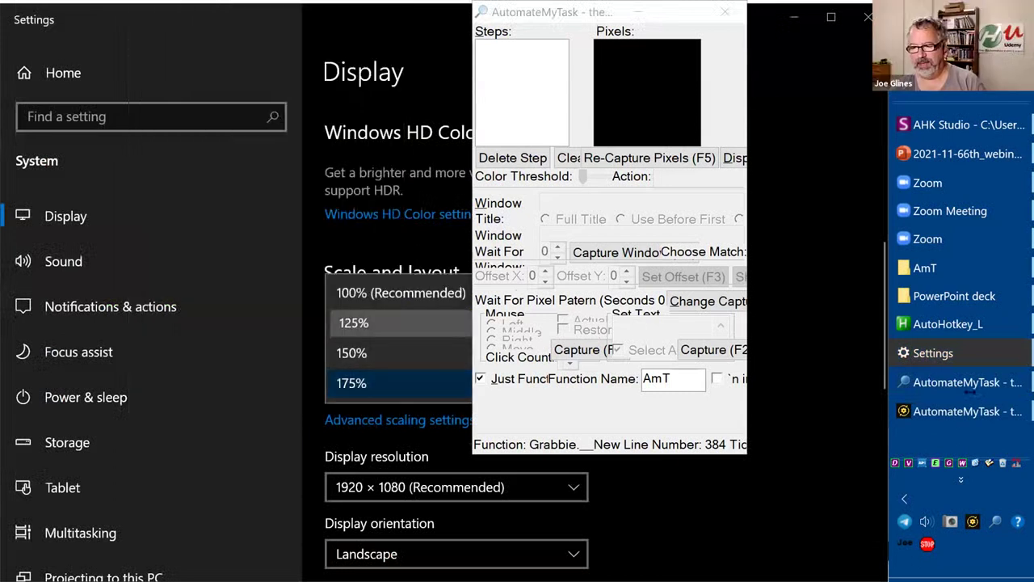
key("Return")
left_click(983, 323)
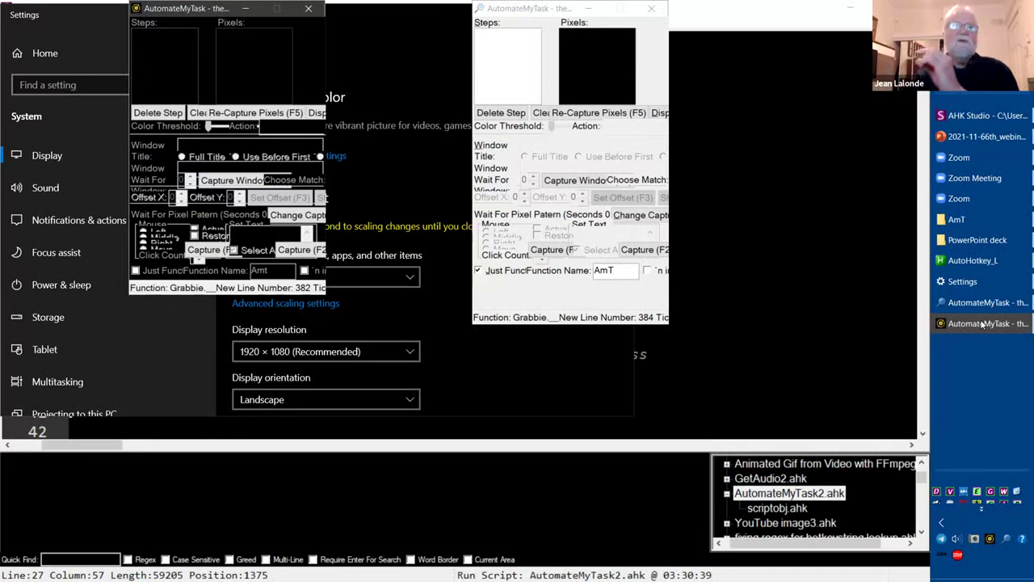
Close both AutomateMyTask windows and set the display scaling to 100%.
left_click(653, 10)
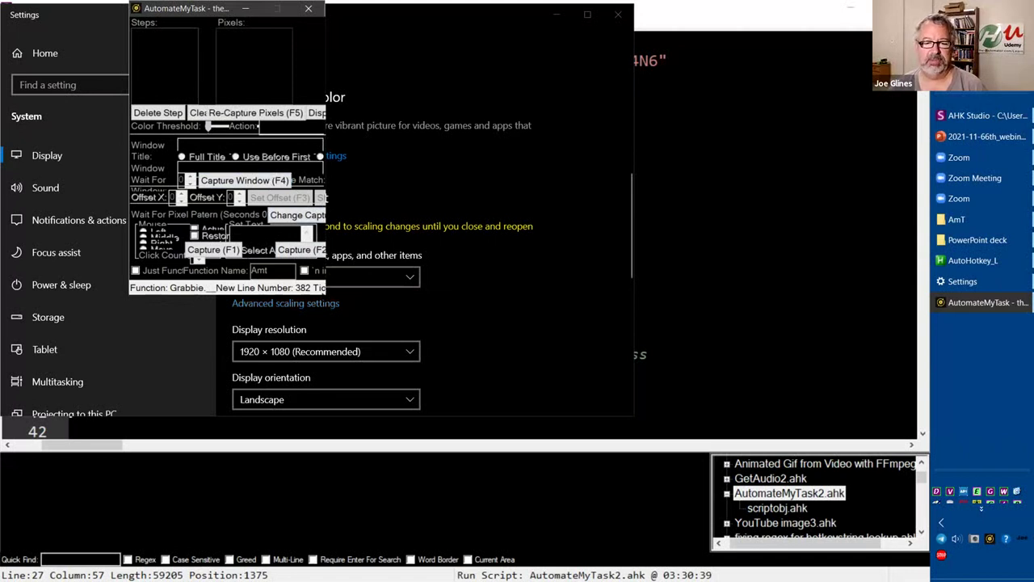
left_click(309, 9)
left_click(358, 279)
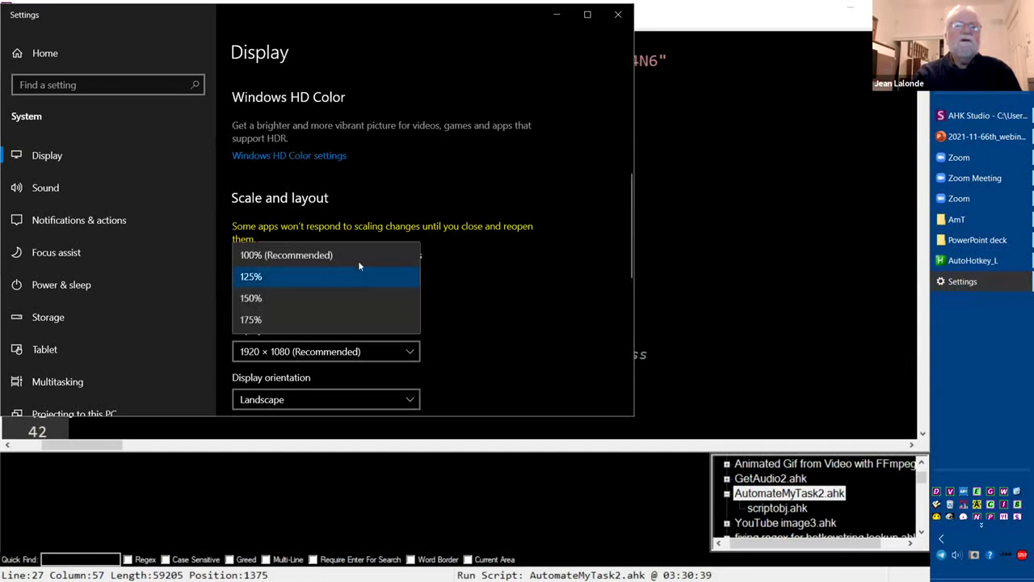
left_click(517, 289)
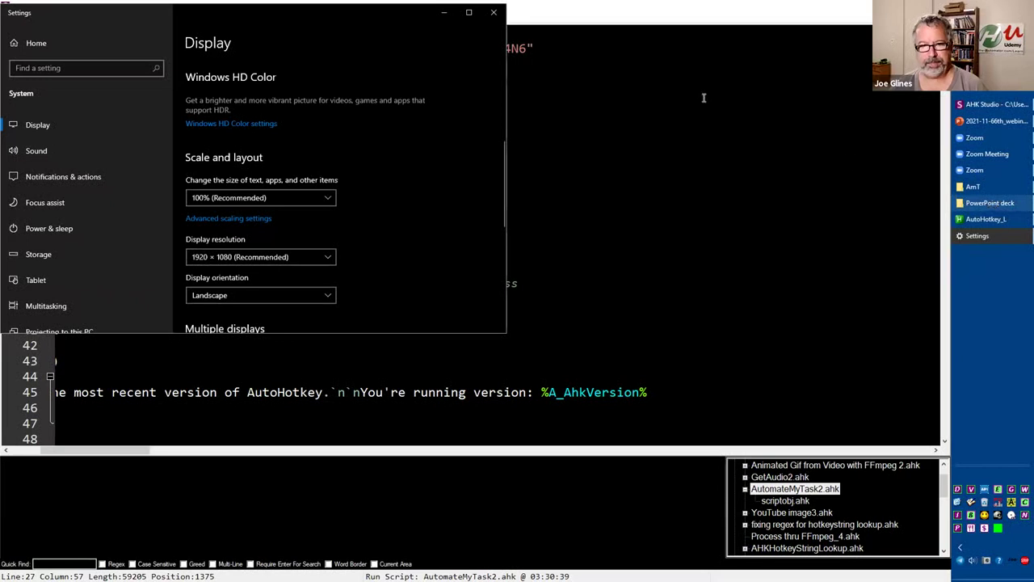
Select the folder path in the AutomateMyTask.ahk hotkey line of autohotkey.ahk and open that src folder in File Explorer.
left_click(528, 231)
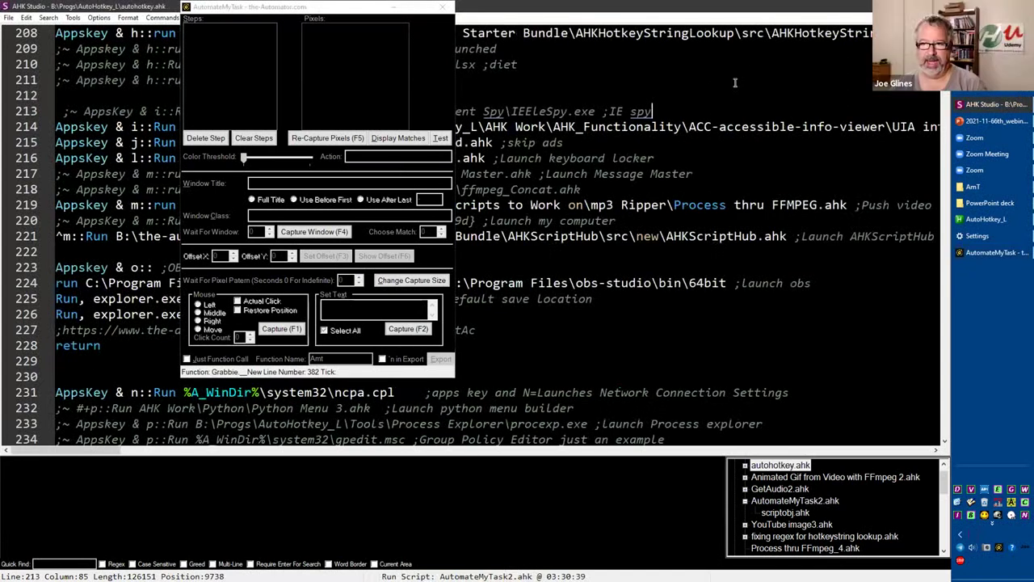
scroll(735, 81, "up", 2)
left_click(736, 81)
left_click(455, 78)
left_click(184, 78)
key("ctrl+shift+Right")
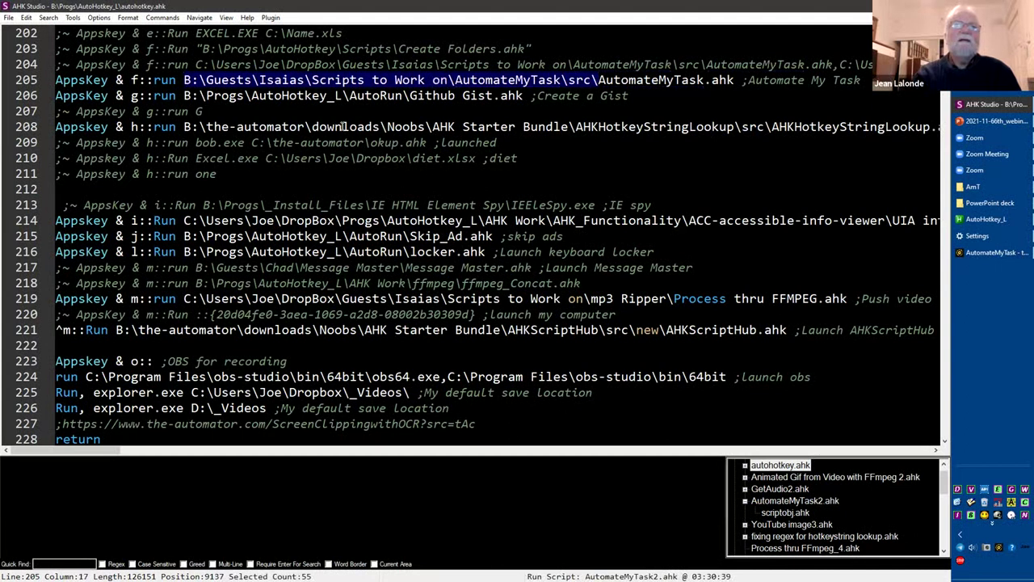
key("super+e")
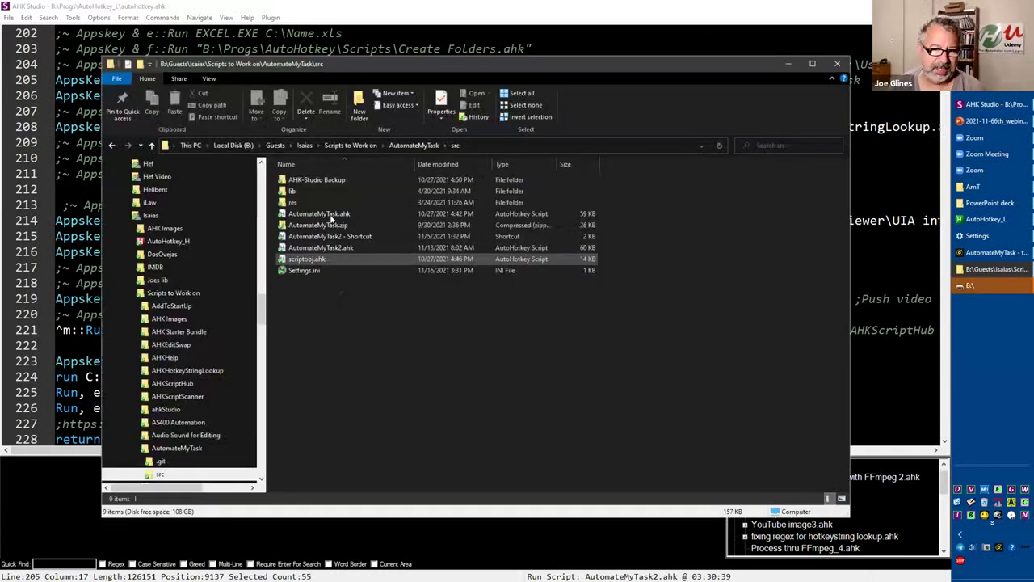
Compile AutomateMyTask.ahk in the src folder into an executable.
right_click(331, 215)
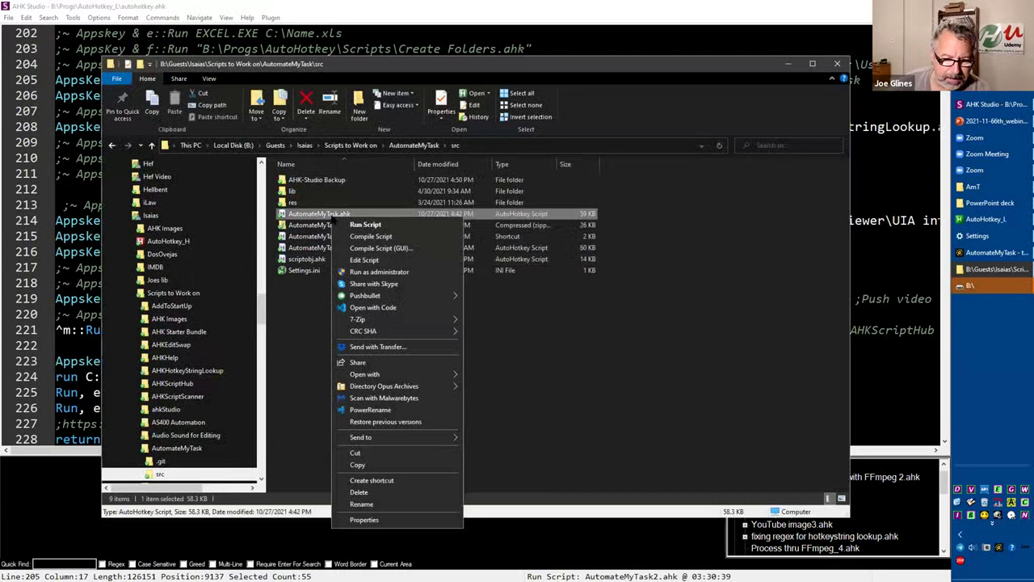
left_click(370, 236)
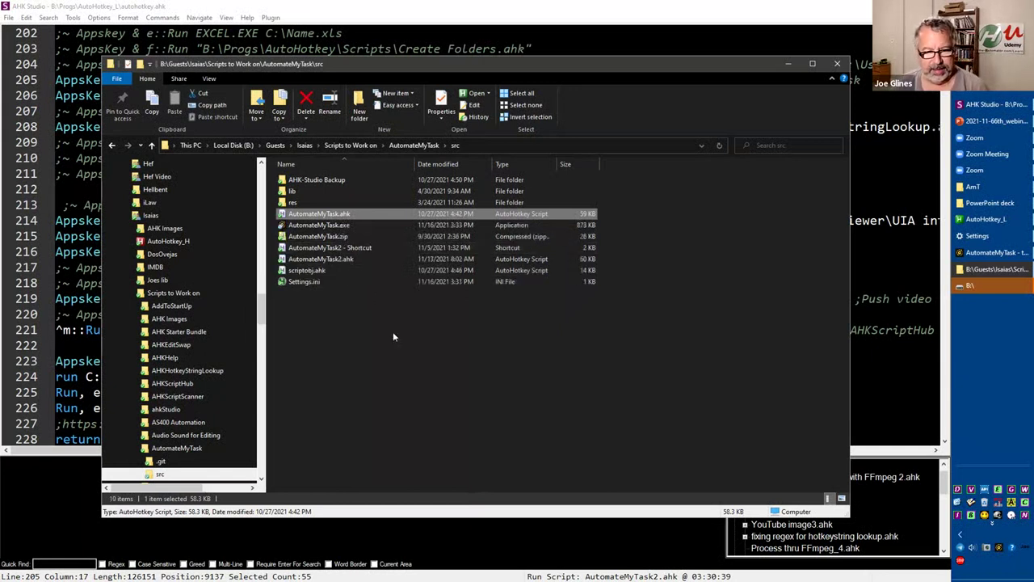
Override the high DPI scaling behavior of AutomateMyTask.exe with System (Enhanced) in its compatibility properties.
left_click(327, 225)
right_click(327, 225)
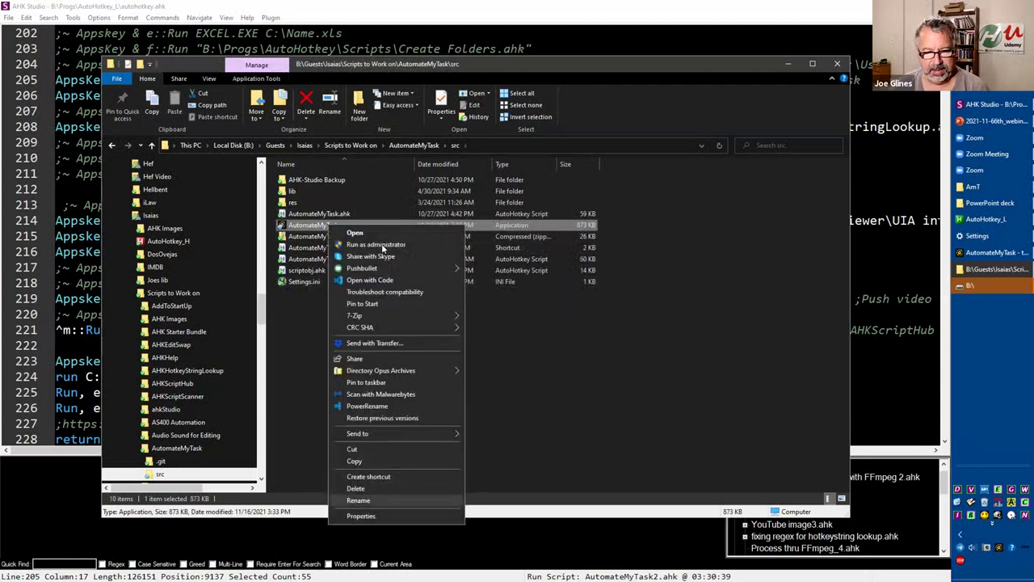
key("r")
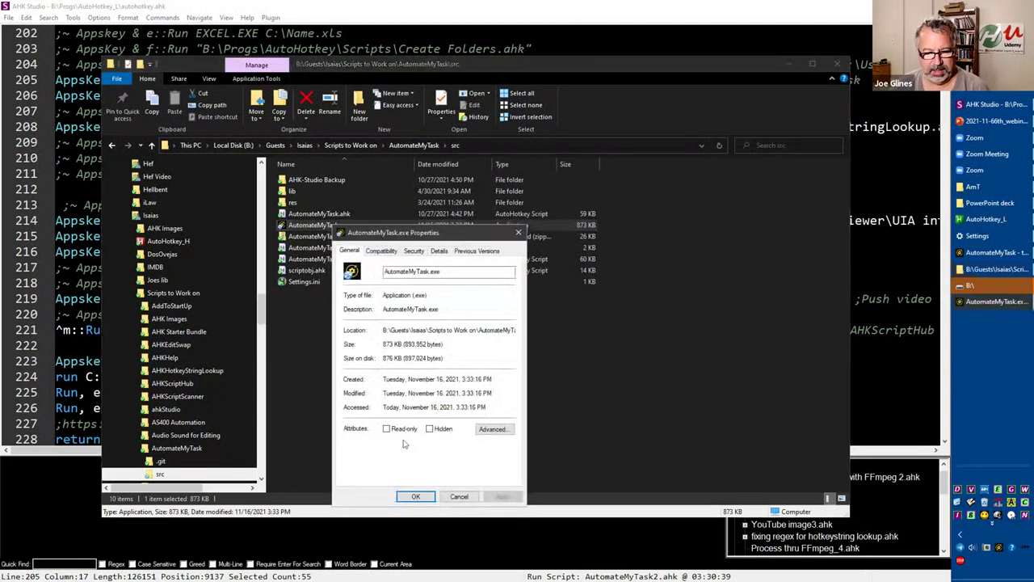
key("ctrl+Tab")
left_click(413, 466)
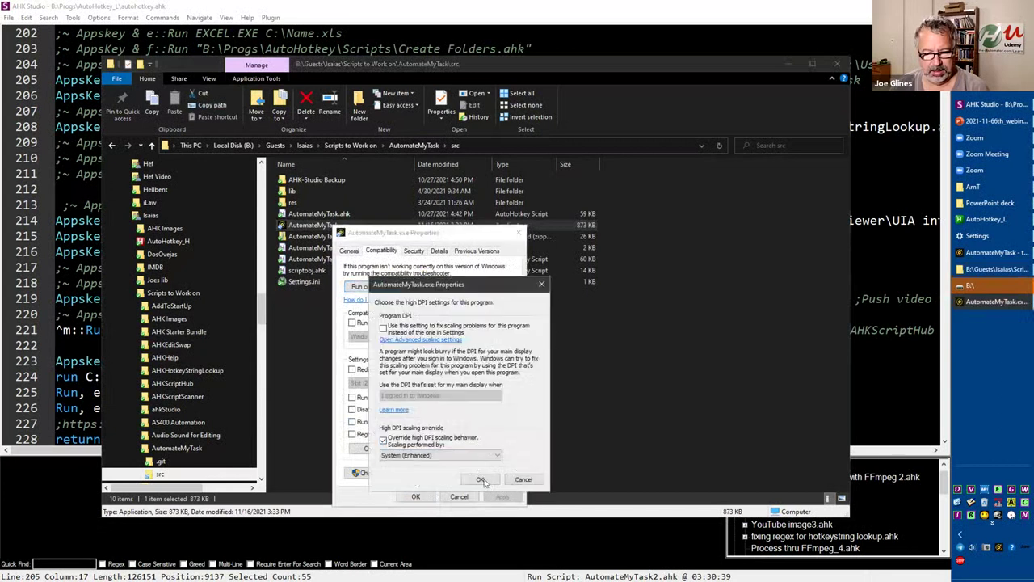
left_click(523, 479)
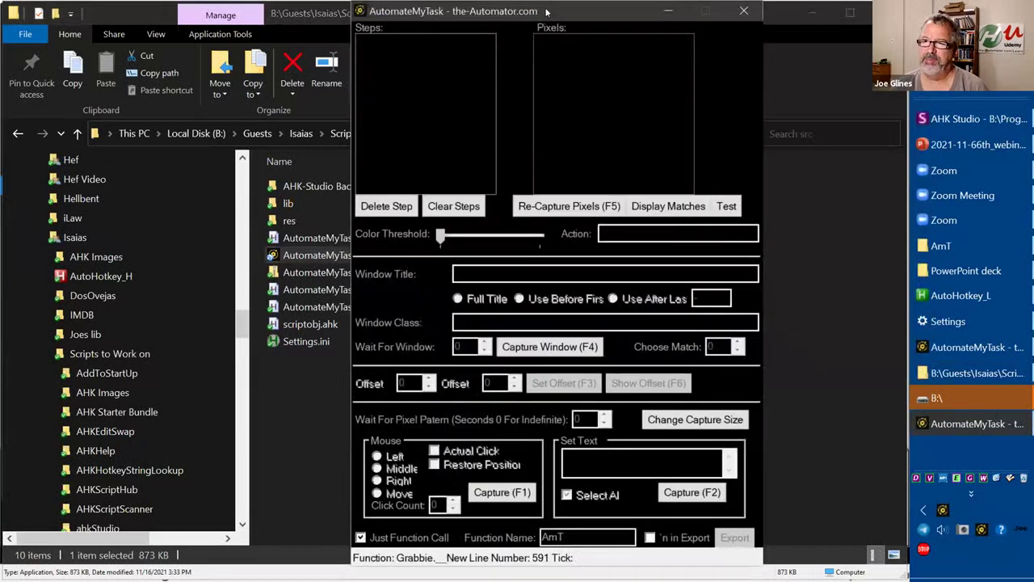
left_click_drag(547, 12, 542, 11)
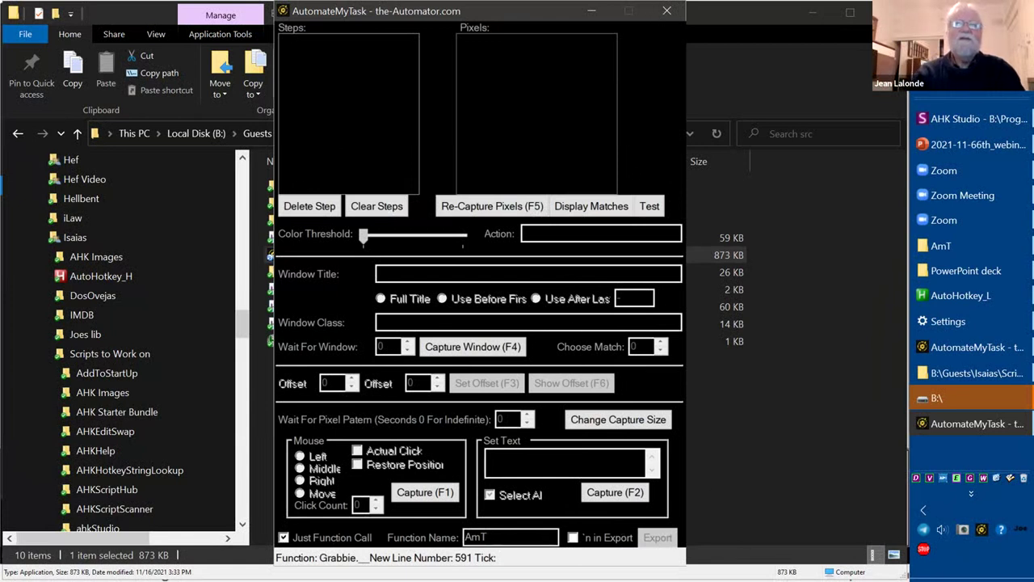
left_click(304, 207)
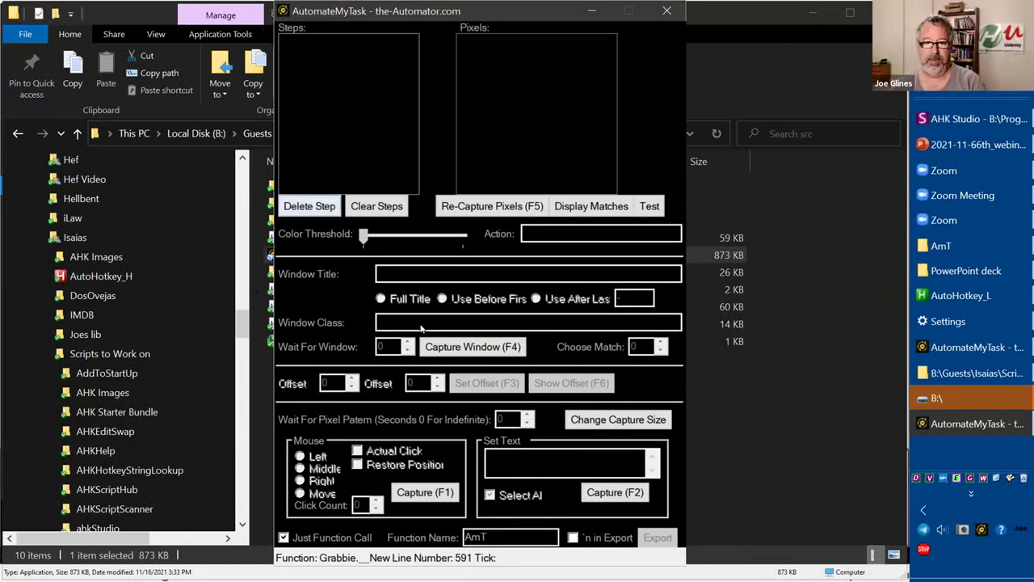
left_click(832, 236)
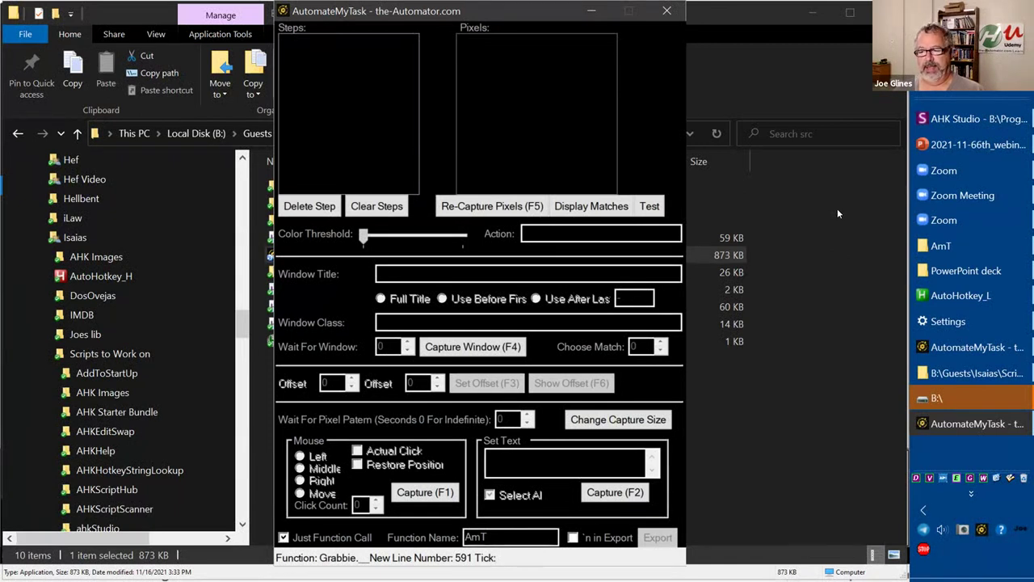
Open the running WindowSnipping.ahk script for editing in AHK Studio through the AHK script hub's list of running scripts.
right_click(948, 519)
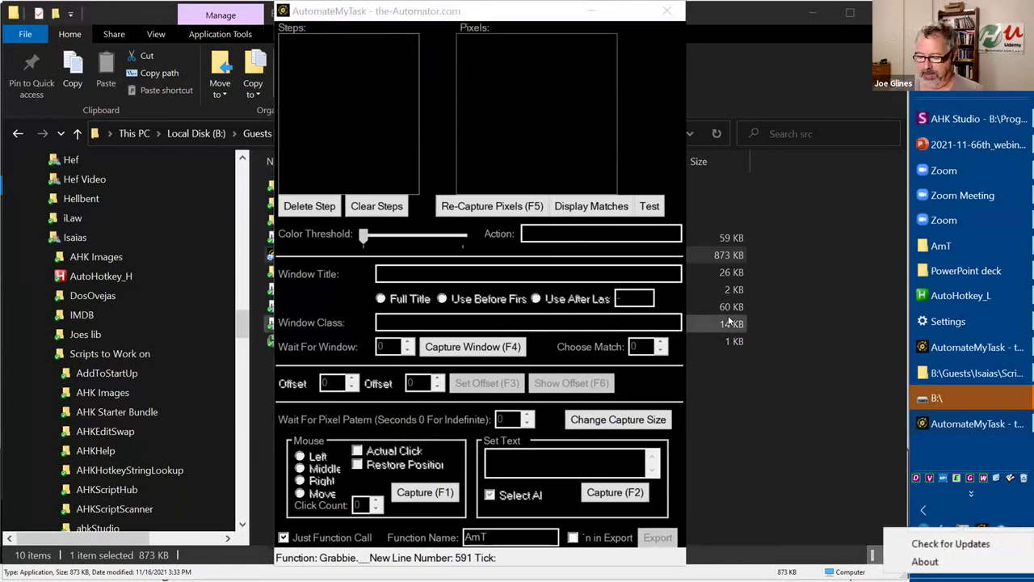
left_click(839, 464)
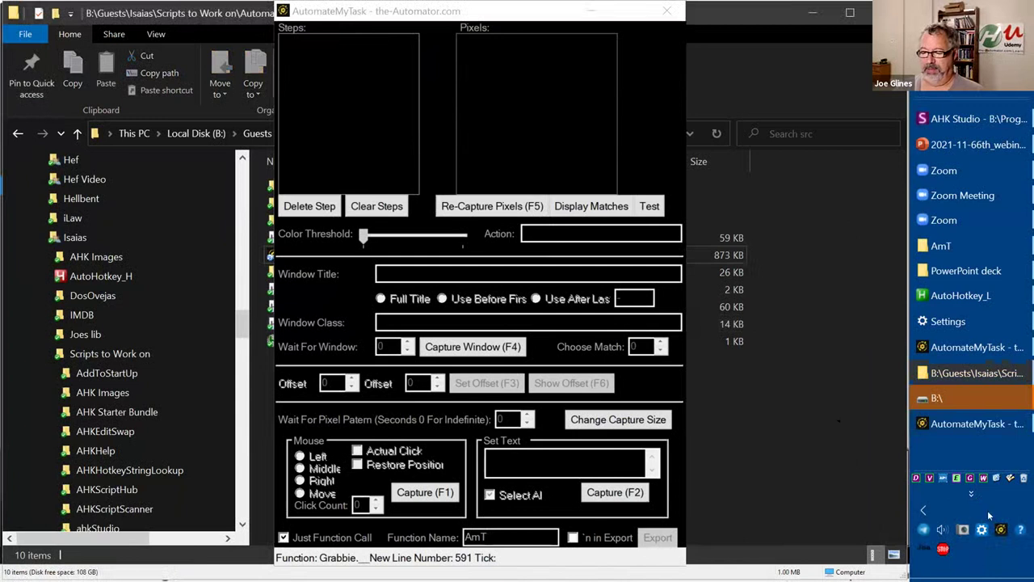
right_click(982, 529)
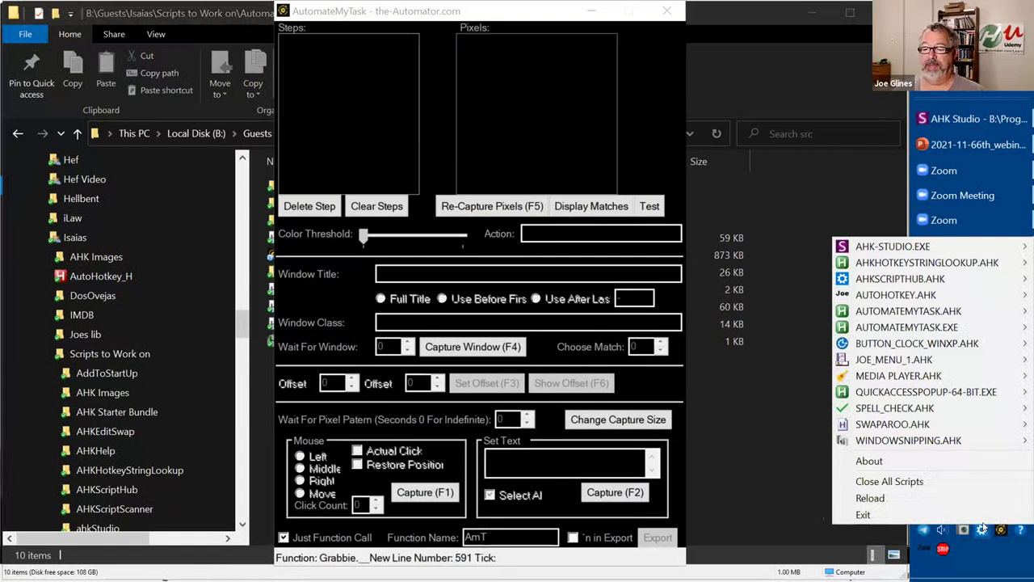
mouse_move(942, 441)
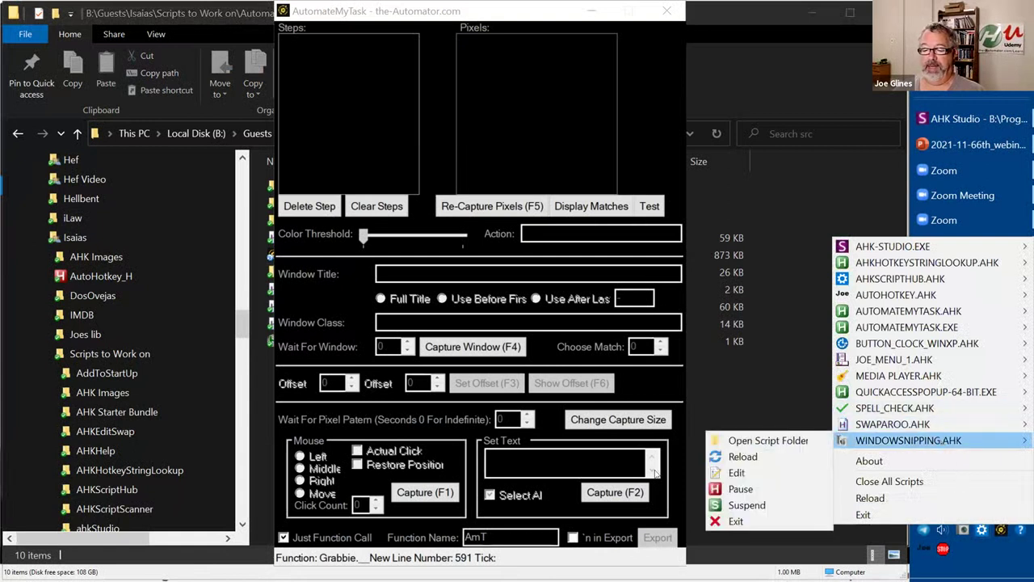
left_click(717, 473)
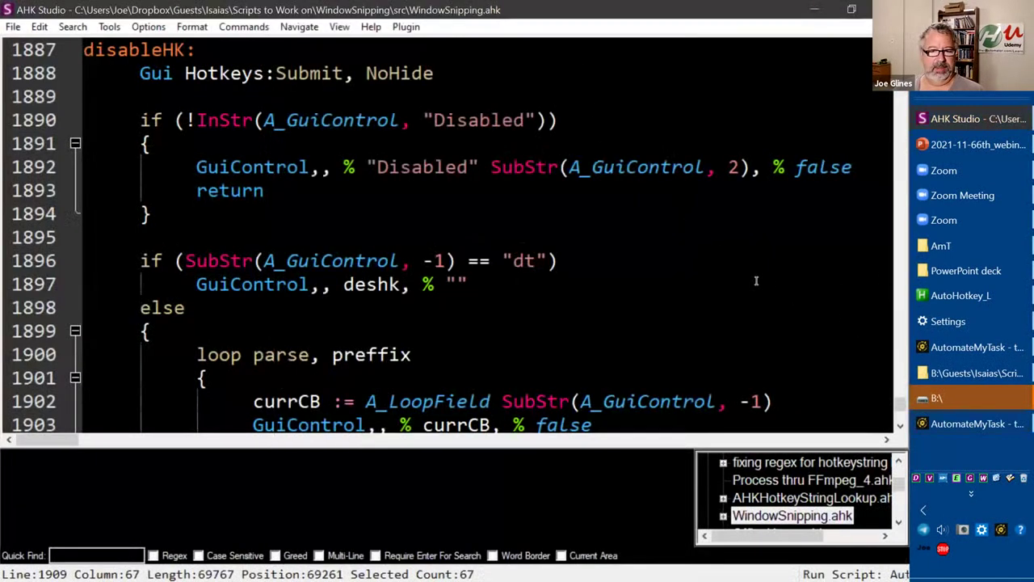
Search the WindowSnipping.ahk code for "dpi" and examine the complete Gui options line that contains the match.
scroll(730, 272, "down", 2)
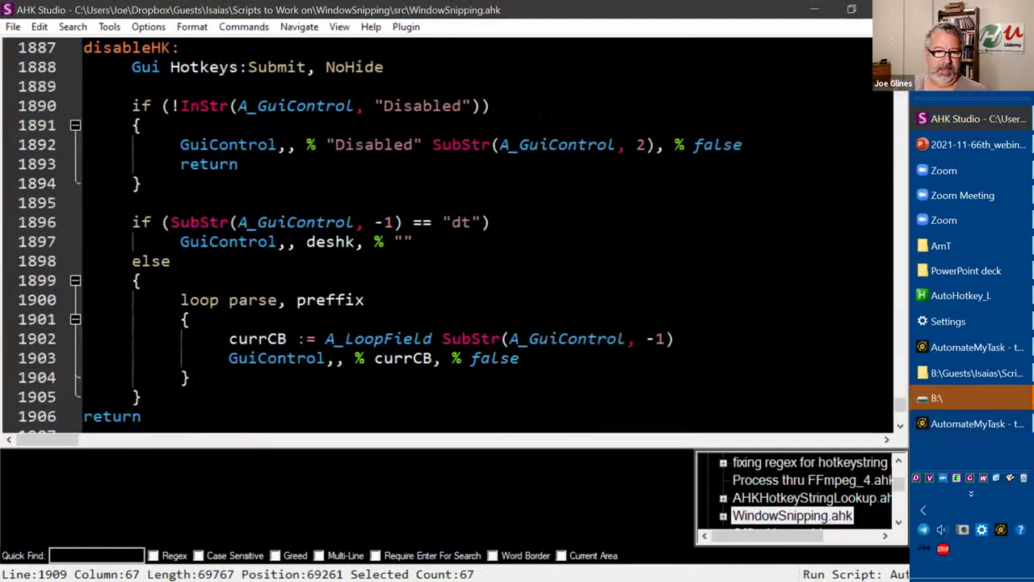
key("ctrl+f")
type("dpi")
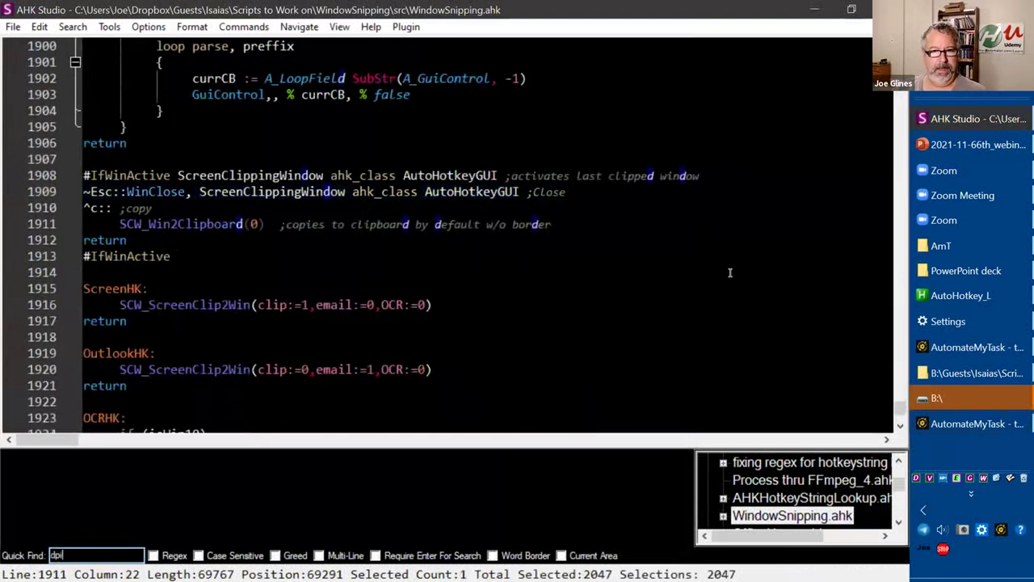
scroll(730, 272, "up", 15)
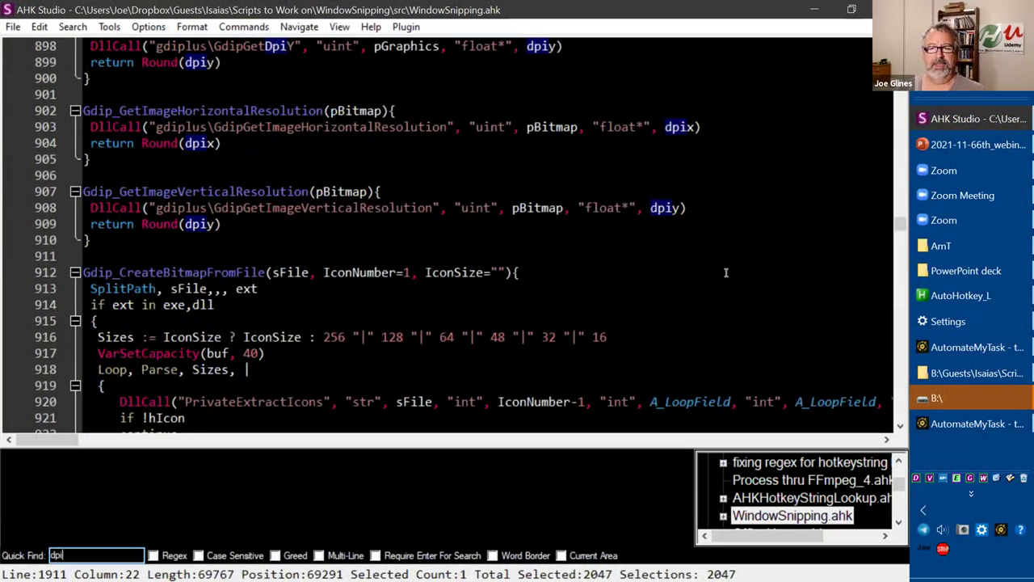
key("Return")
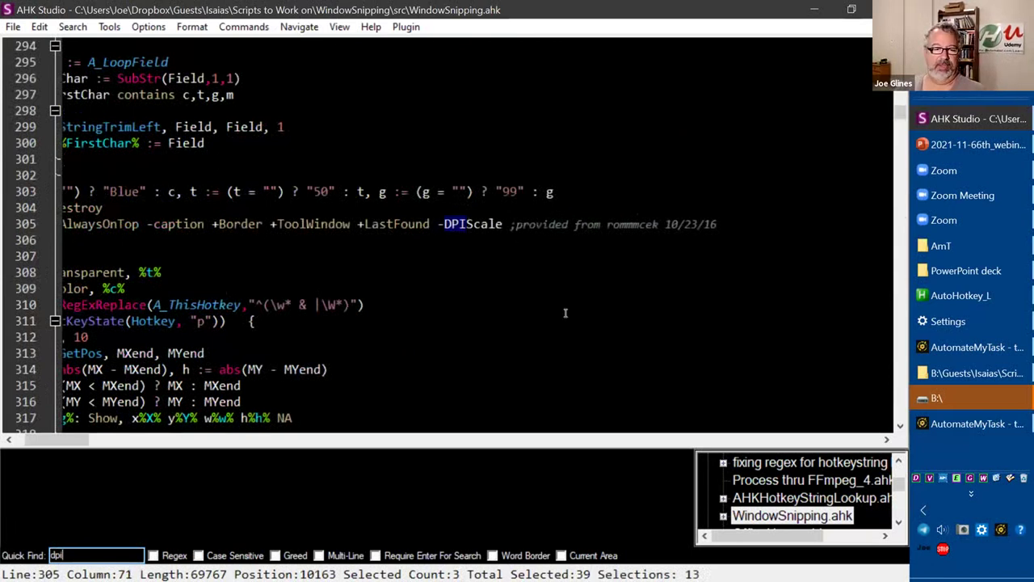
left_click(646, 437)
left_click(646, 436)
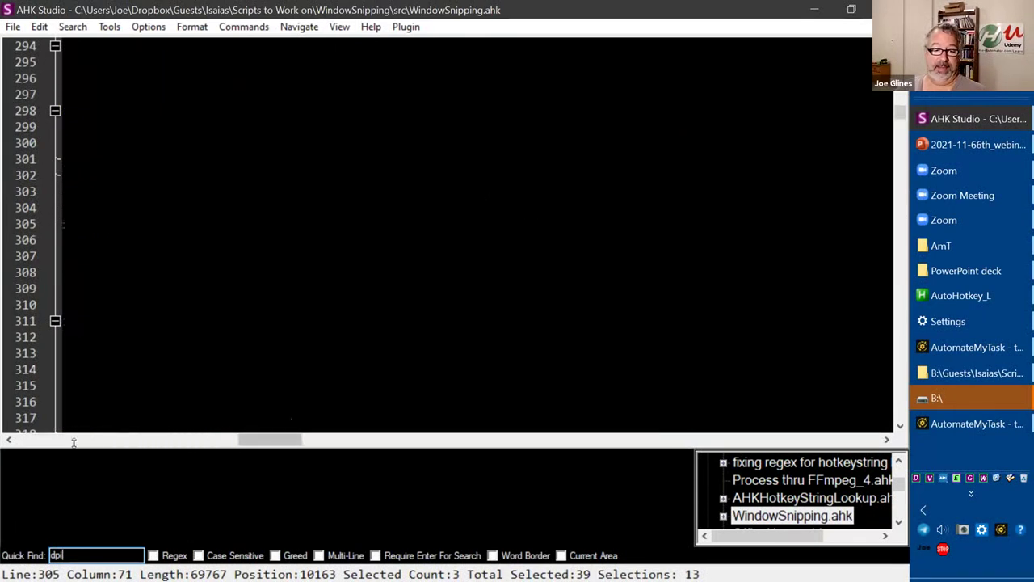
left_click_drag(286, 438, 51, 445)
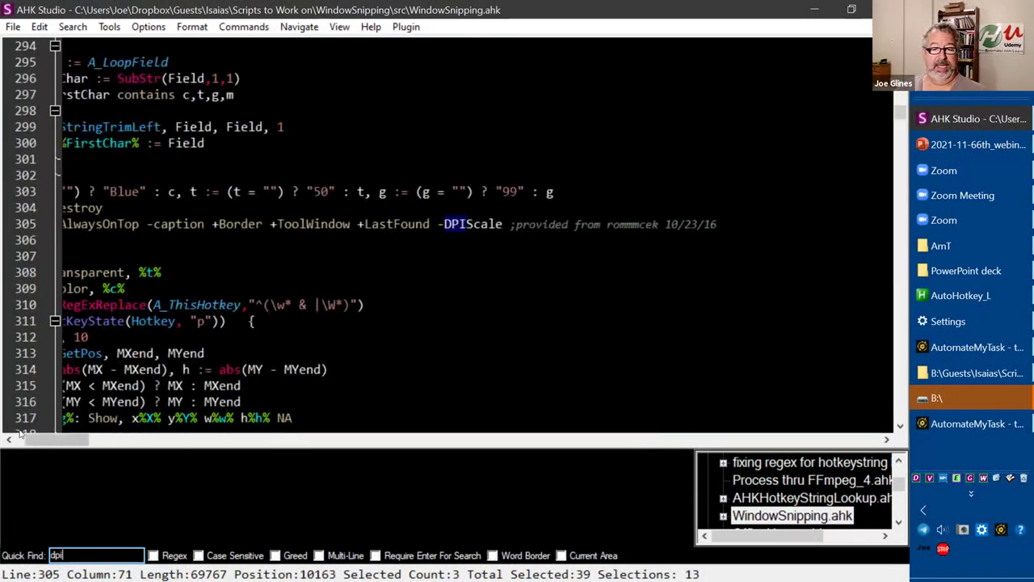
scroll(588, 265, "left", 3)
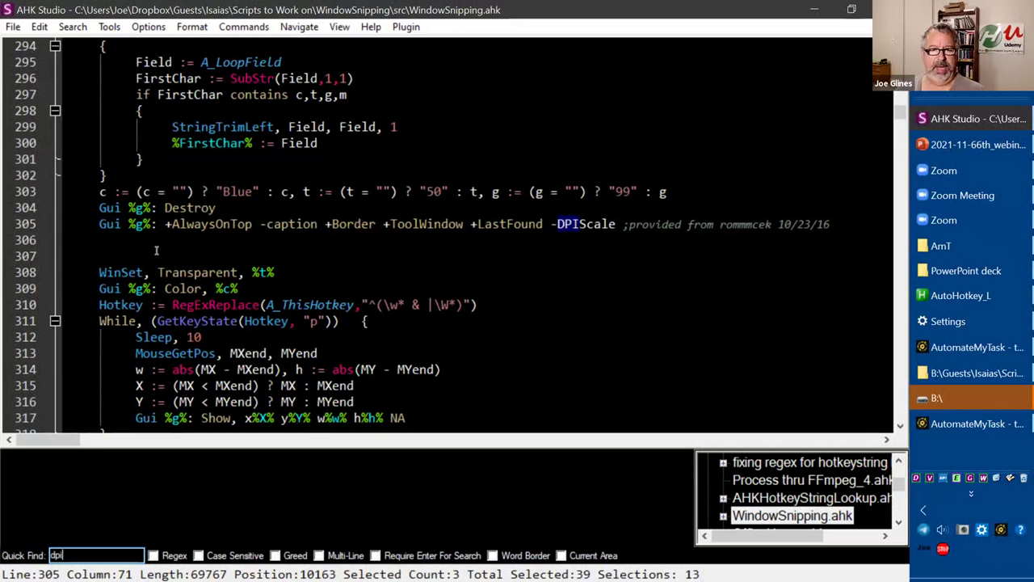
left_click_drag(369, 123, 171, 198)
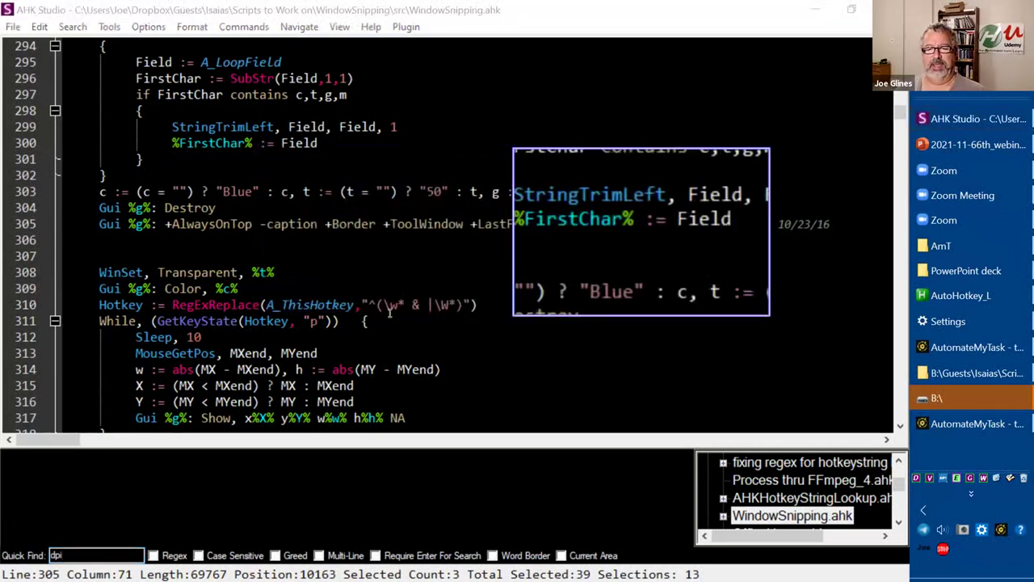
key("Escape")
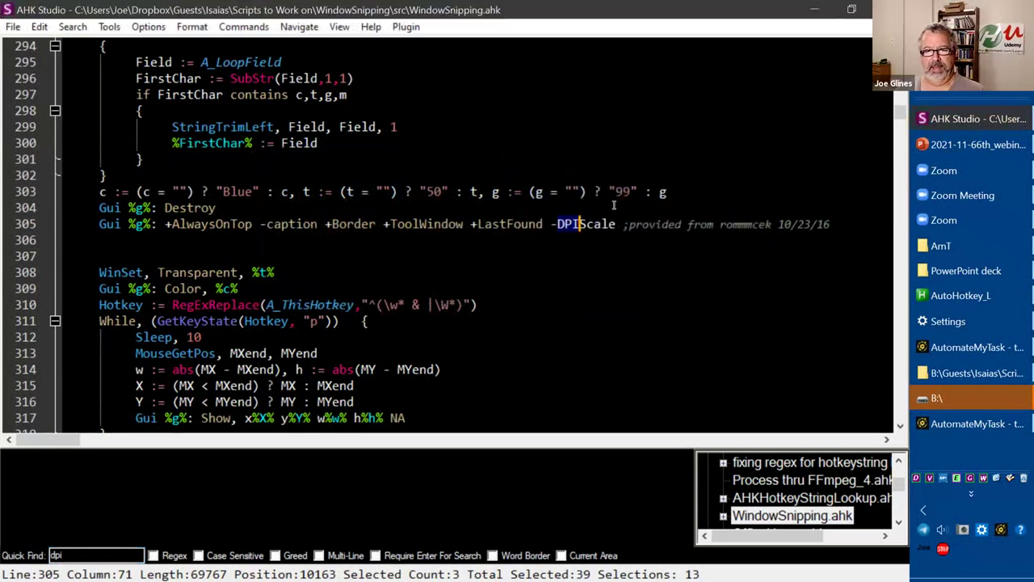